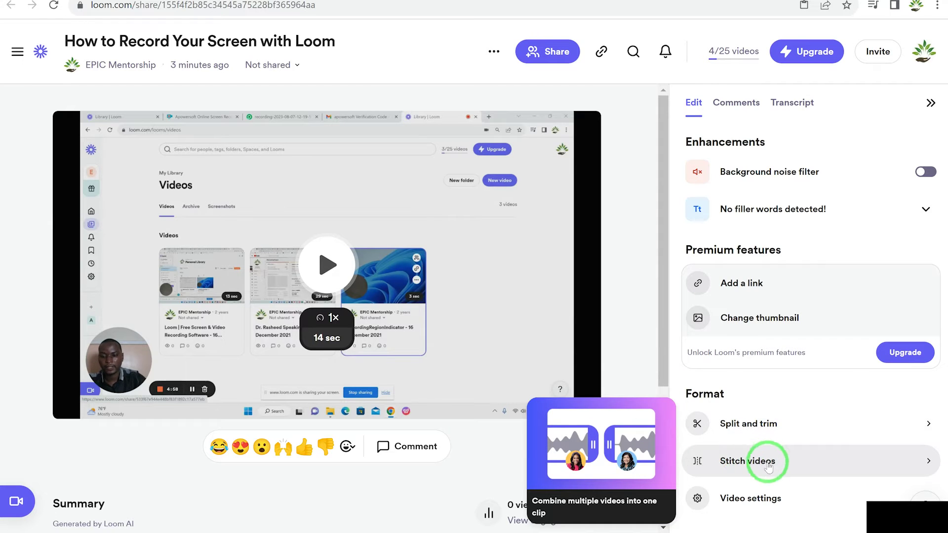
Copy the Loom video's share link from its settings and bring up the Share dialog
left_click(804, 500)
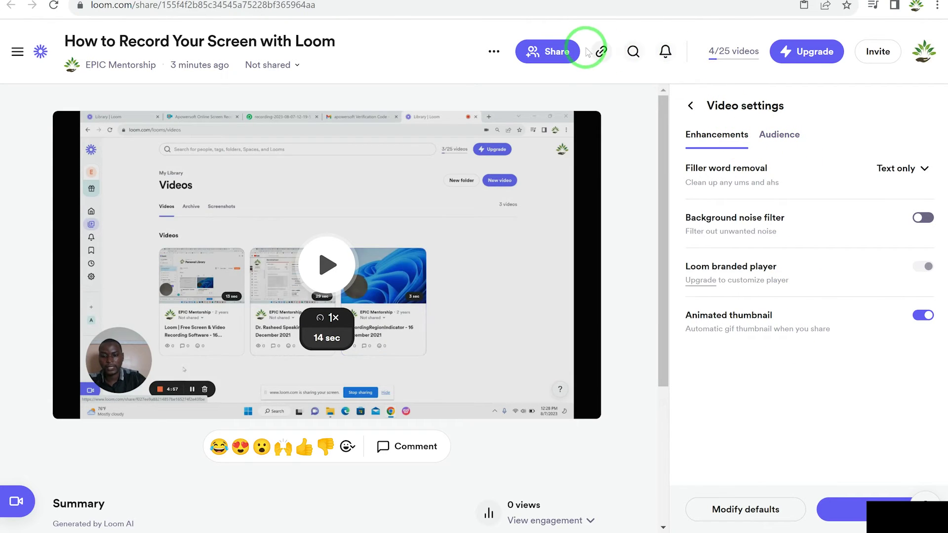
left_click(596, 59)
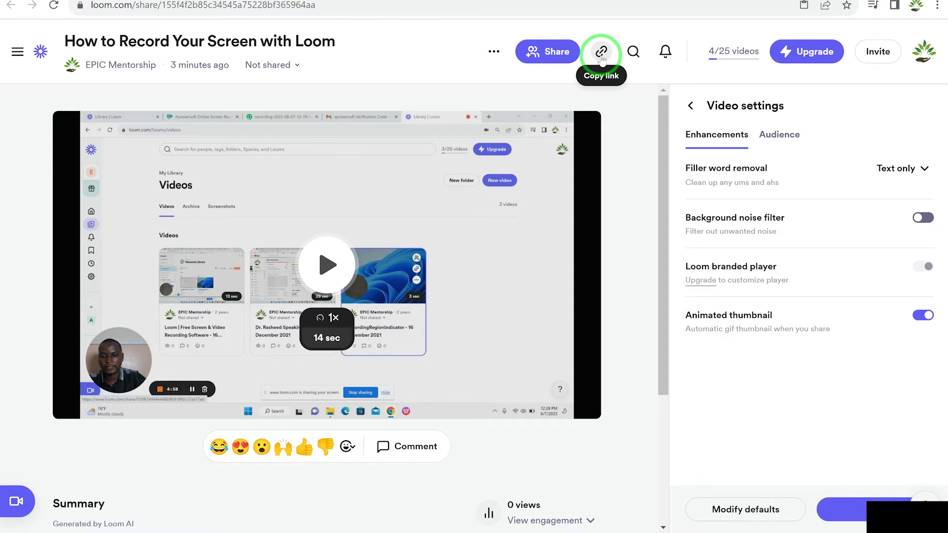
left_click(539, 51)
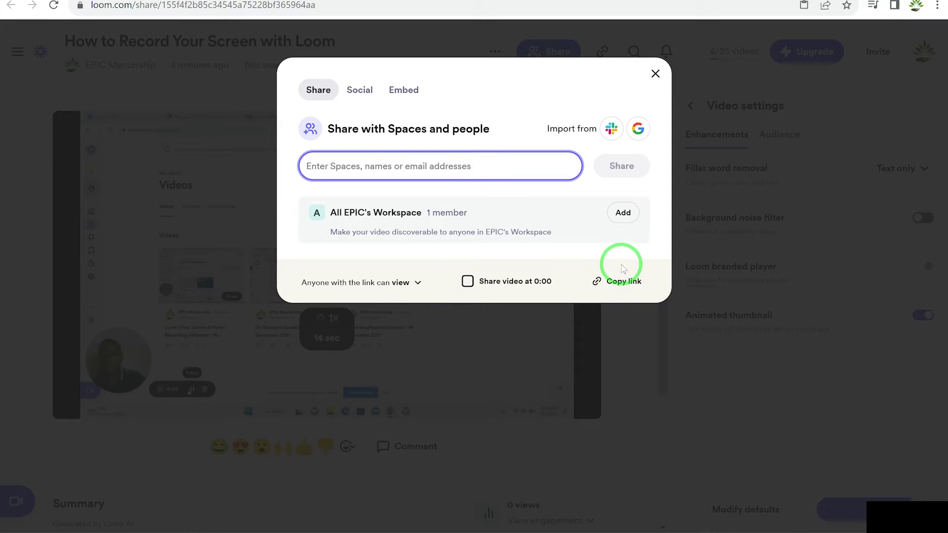
Look through the Social and Embed sharing options, then close the share dialog
left_click(365, 98)
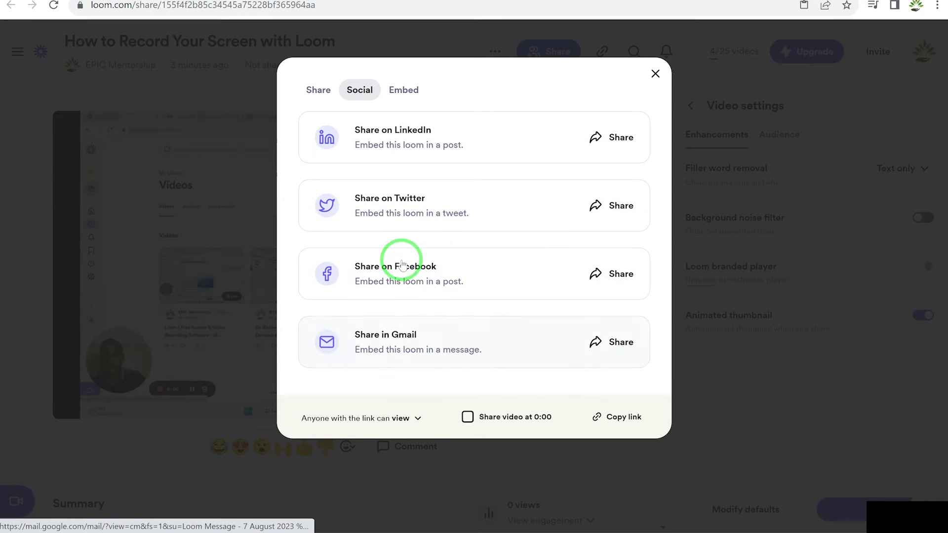
left_click(409, 96)
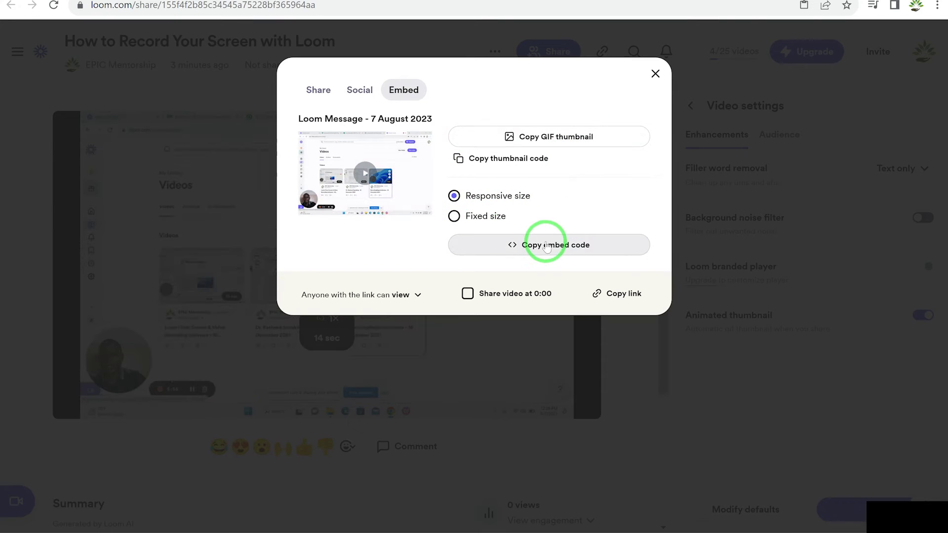
left_click(655, 75)
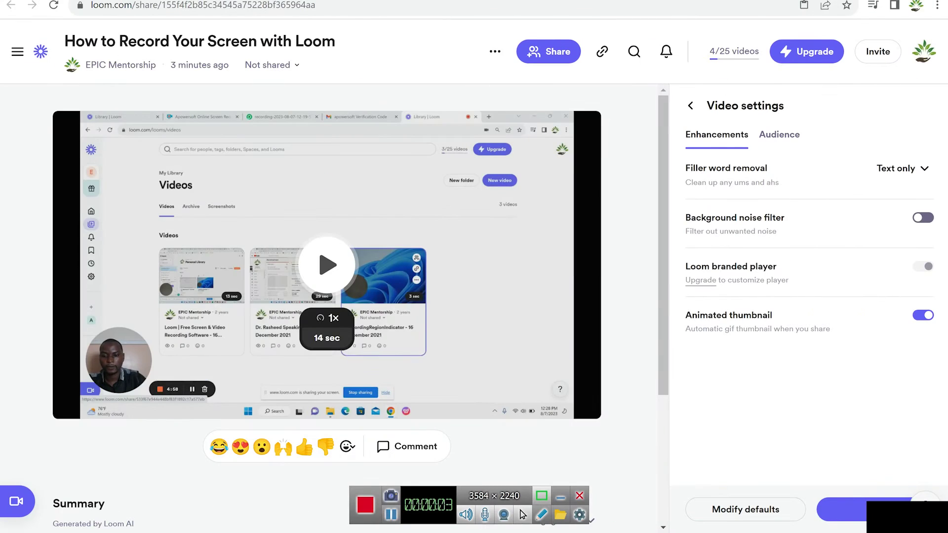
Search Google for 'clipchamp' in a new tab and go to the Clipchamp website
key("ctrl+t")
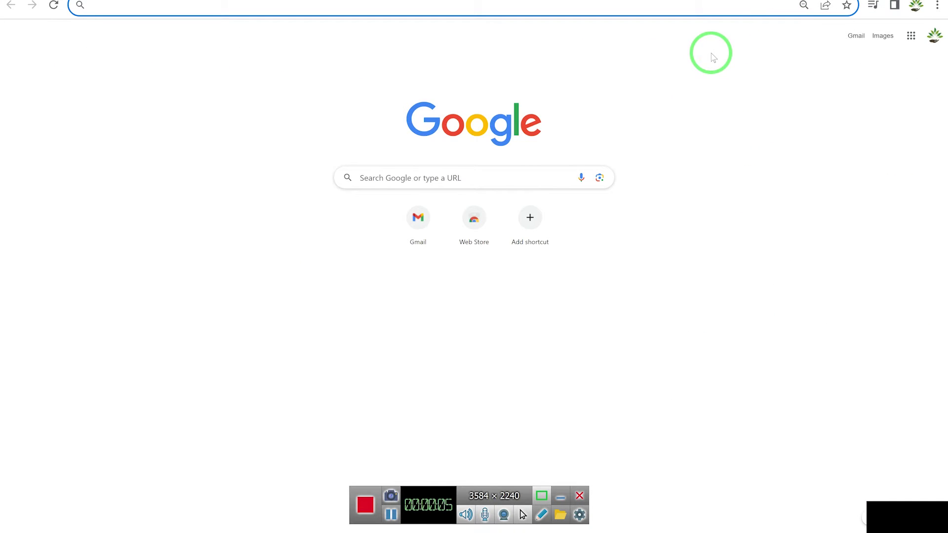
type("climp")
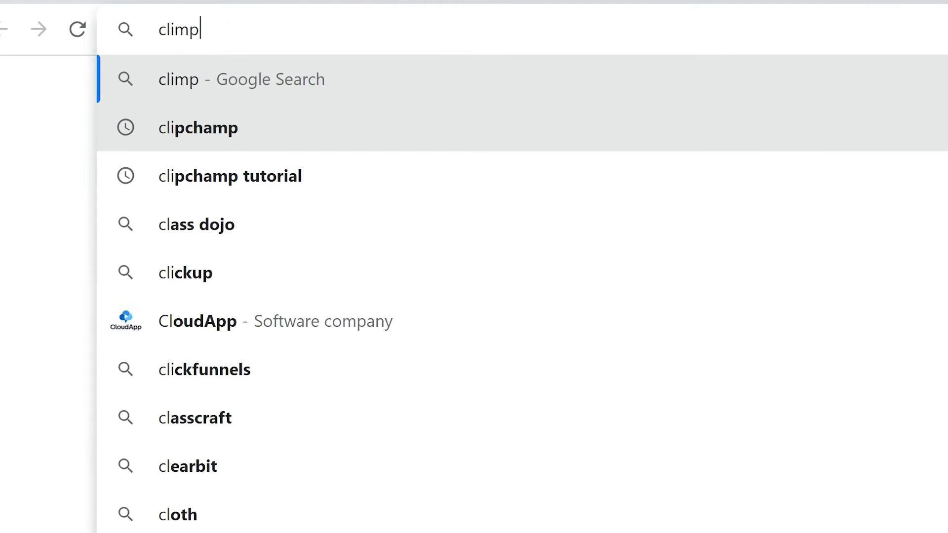
key("BackSpace")
key("BackSpace")
type("pchamp")
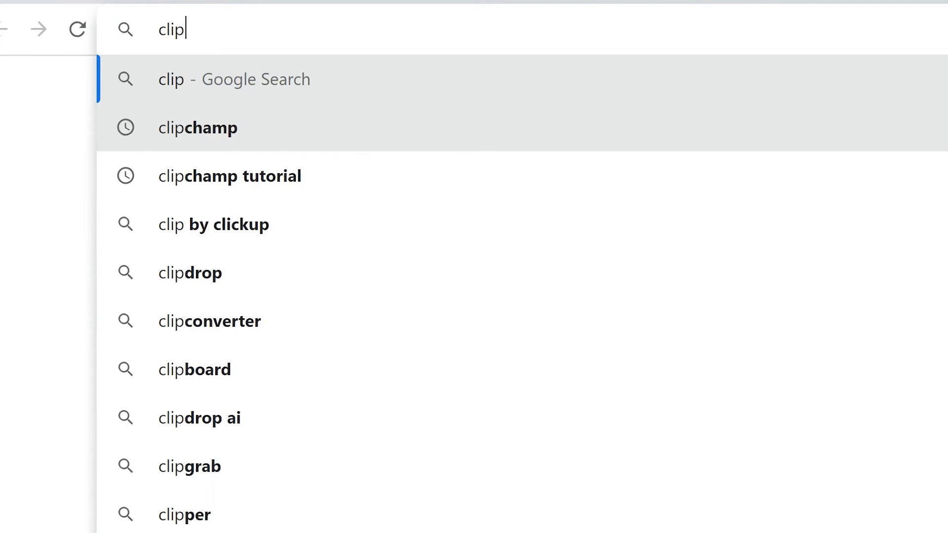
key("Return")
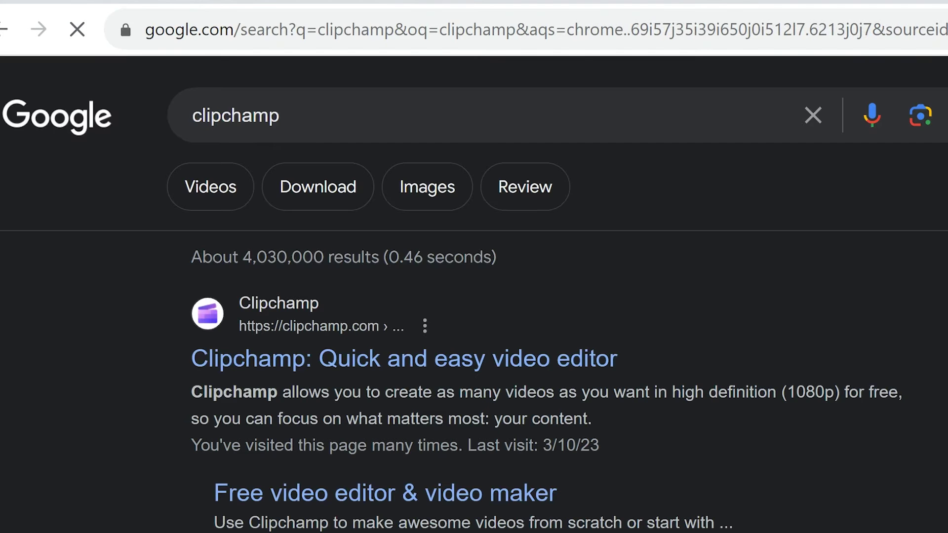
left_click(318, 360)
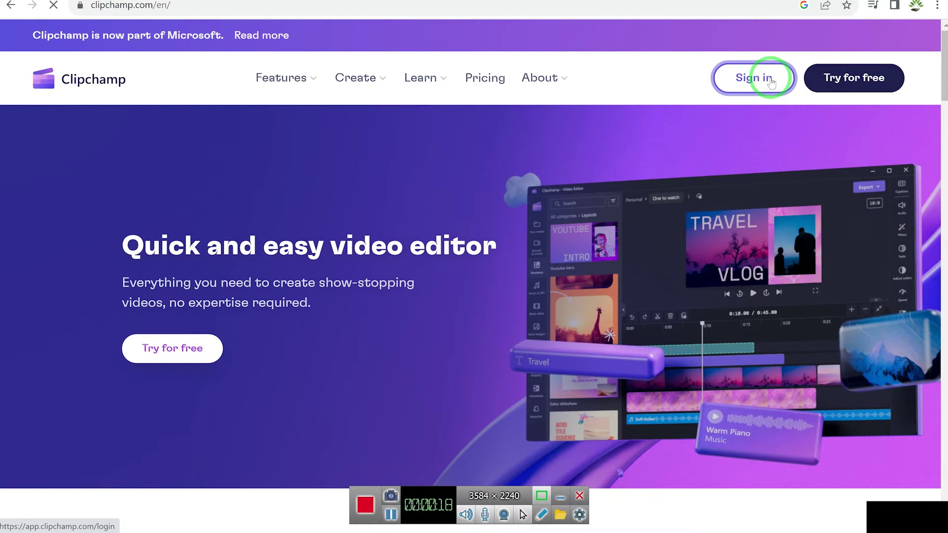
Sign in to Clipchamp with the Google account and start a new video from scratch
left_click(771, 81)
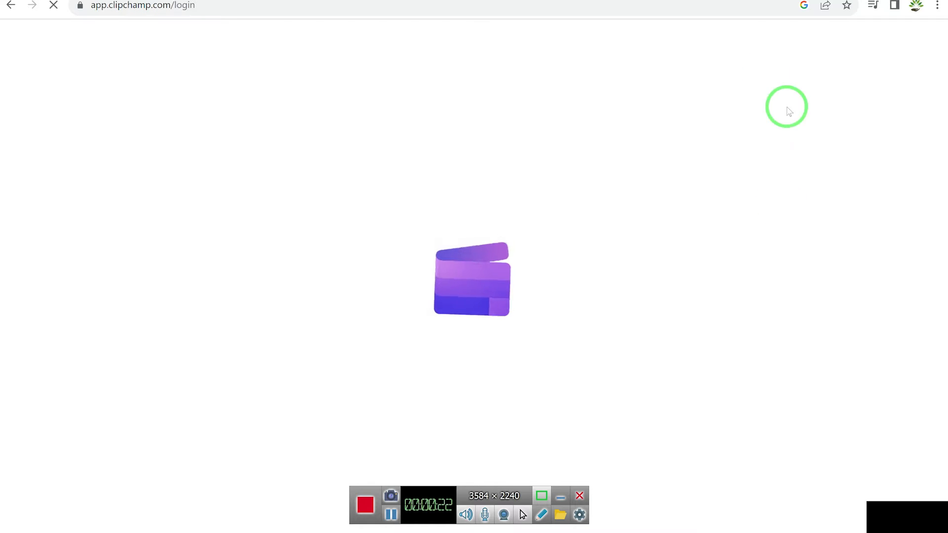
left_click(561, 496)
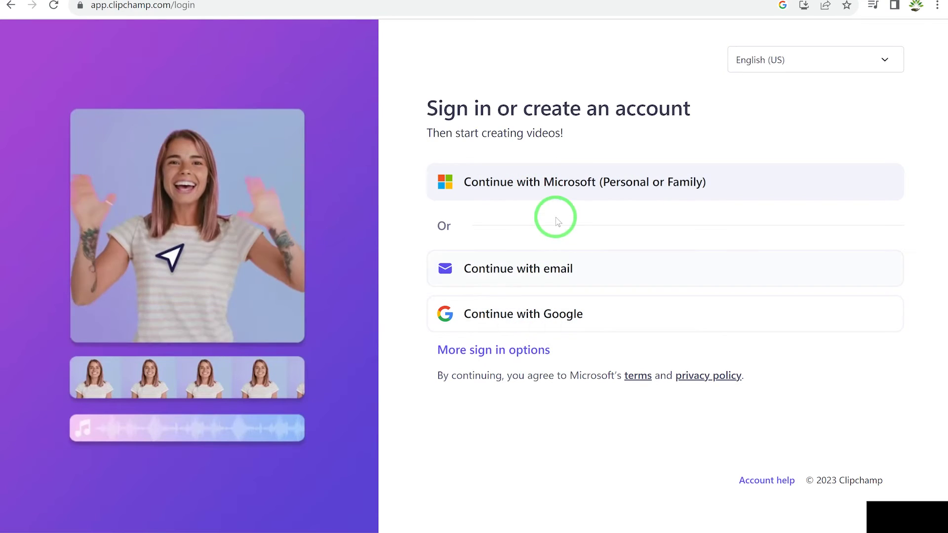
left_click(540, 315)
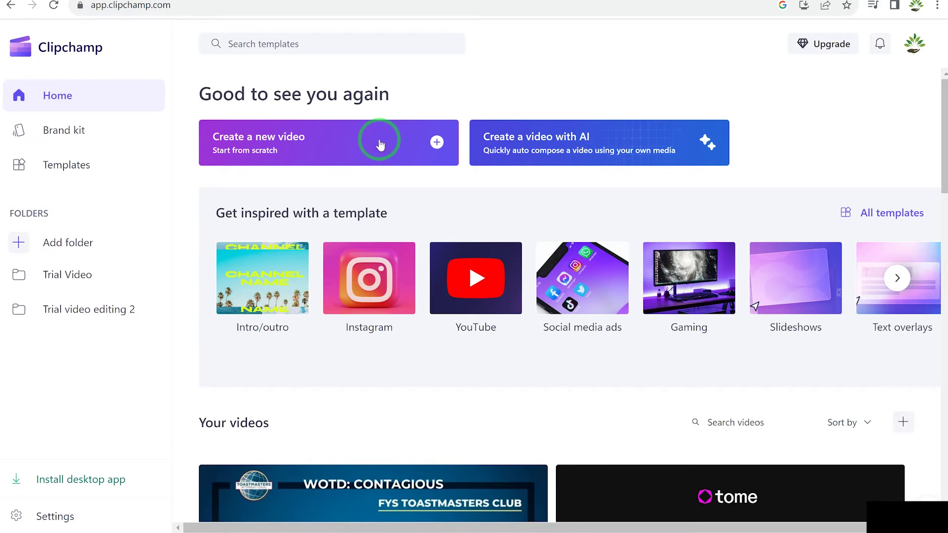
left_click(380, 144)
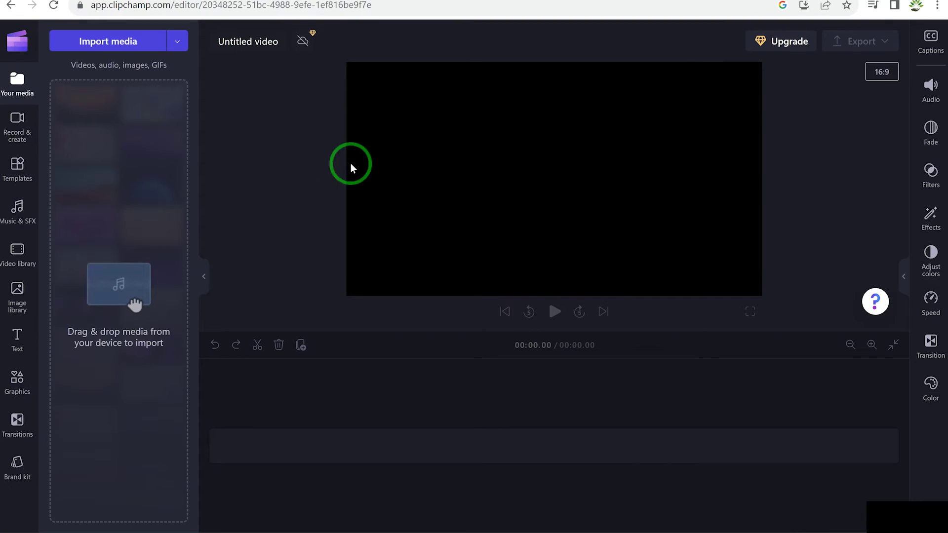
Choose a Screen and camera recording under Record & create and allow camera and microphone access
left_click(15, 120)
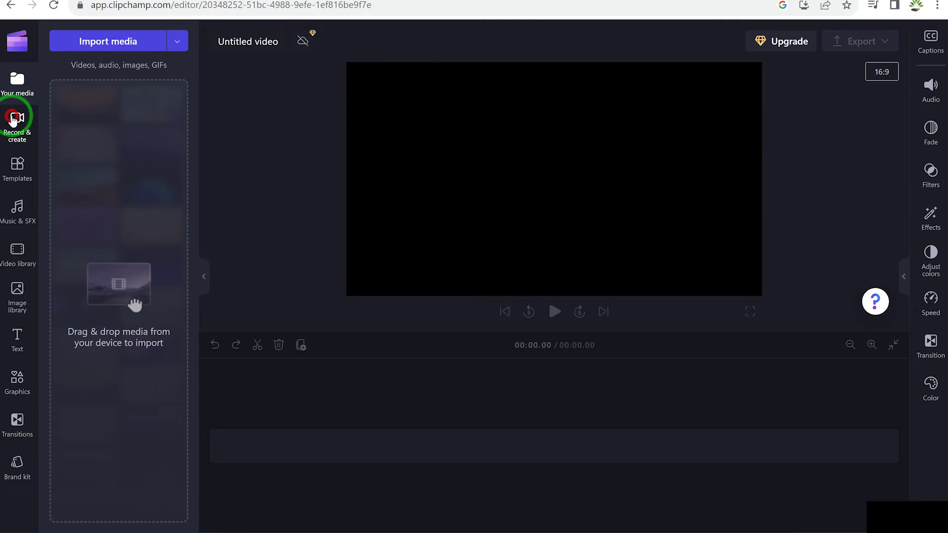
left_click(116, 94)
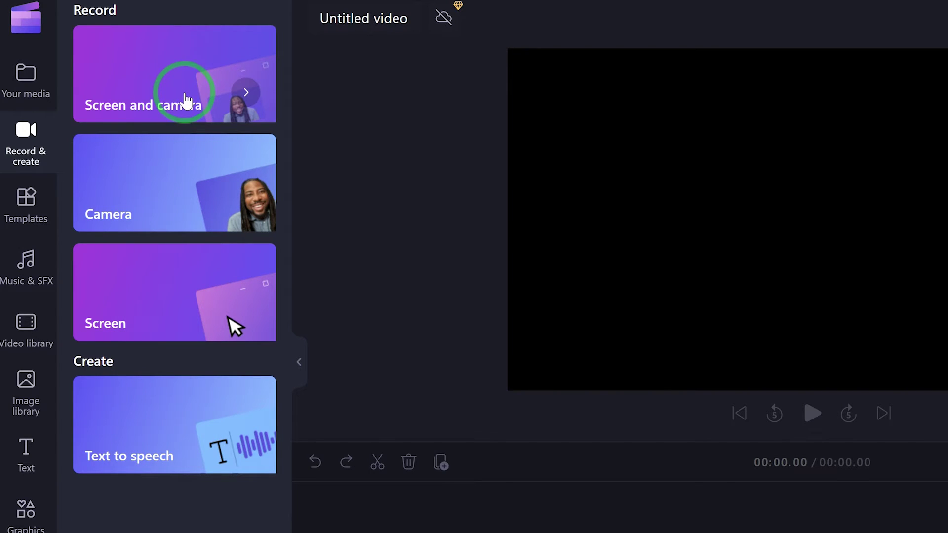
left_click(181, 75)
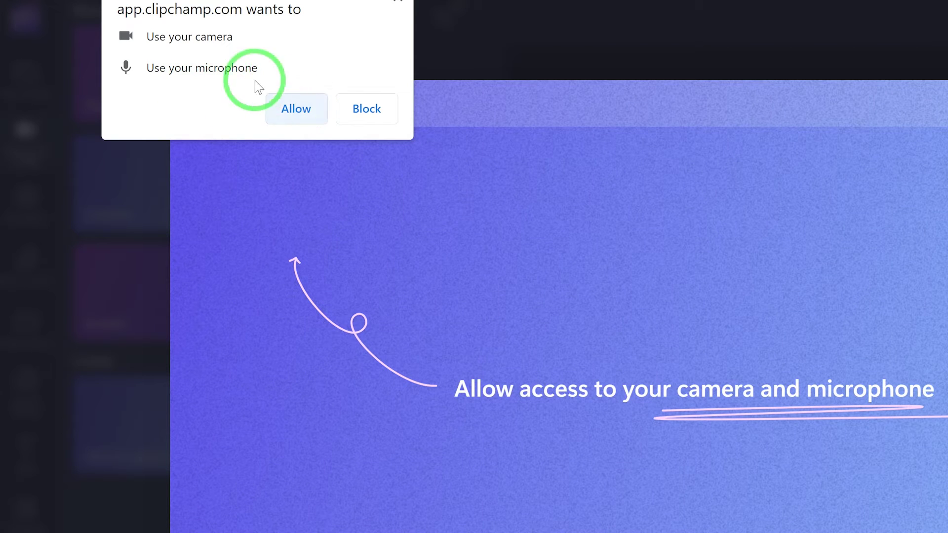
left_click(281, 108)
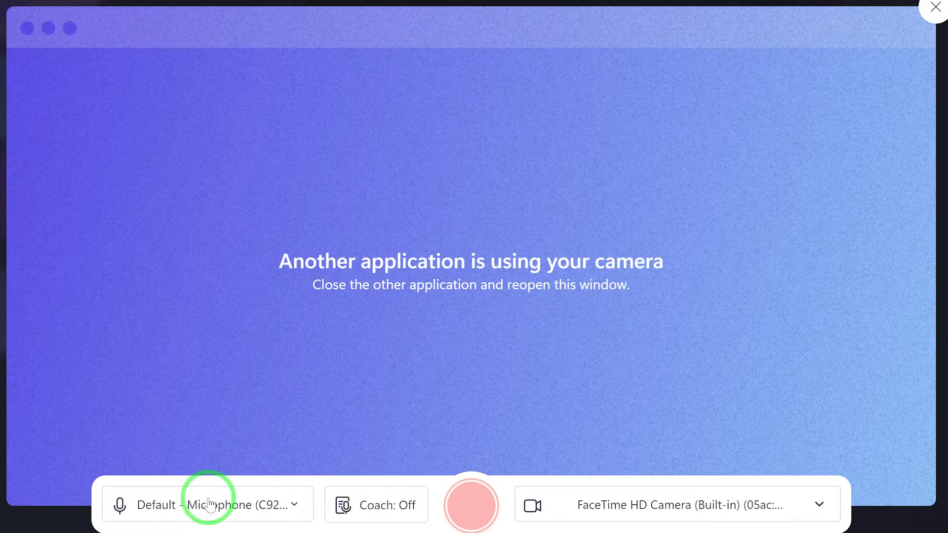
Use the C922 microphone and c922 Pro Stream Webcam, then start the recording
left_click(276, 511)
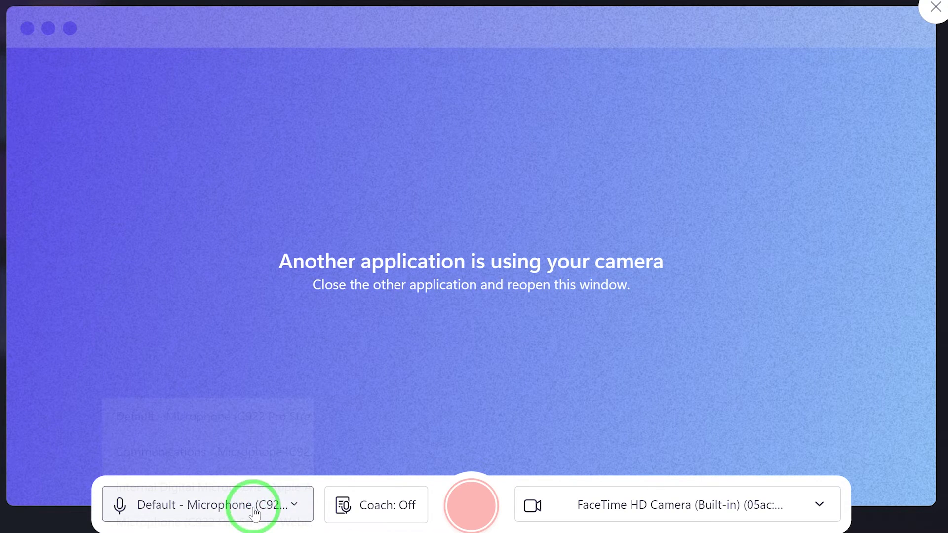
left_click(234, 524)
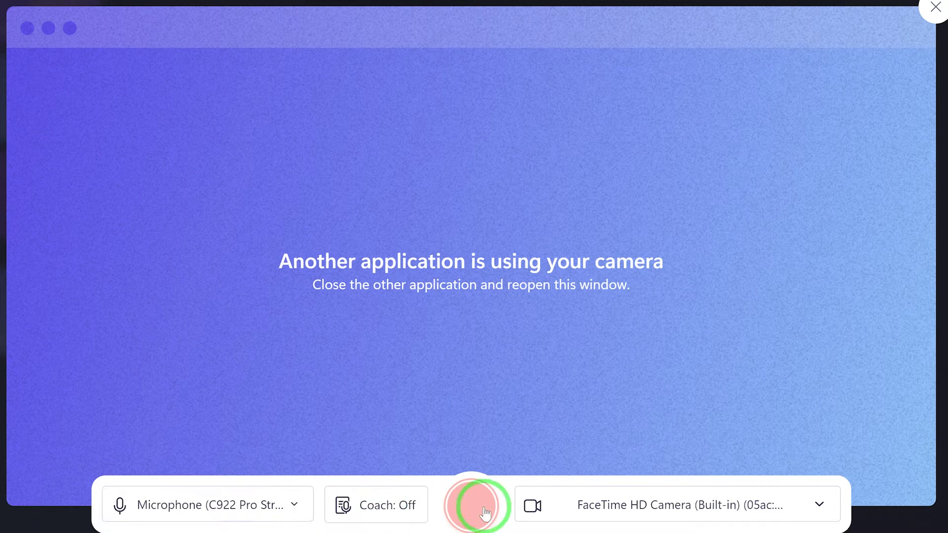
left_click(808, 502)
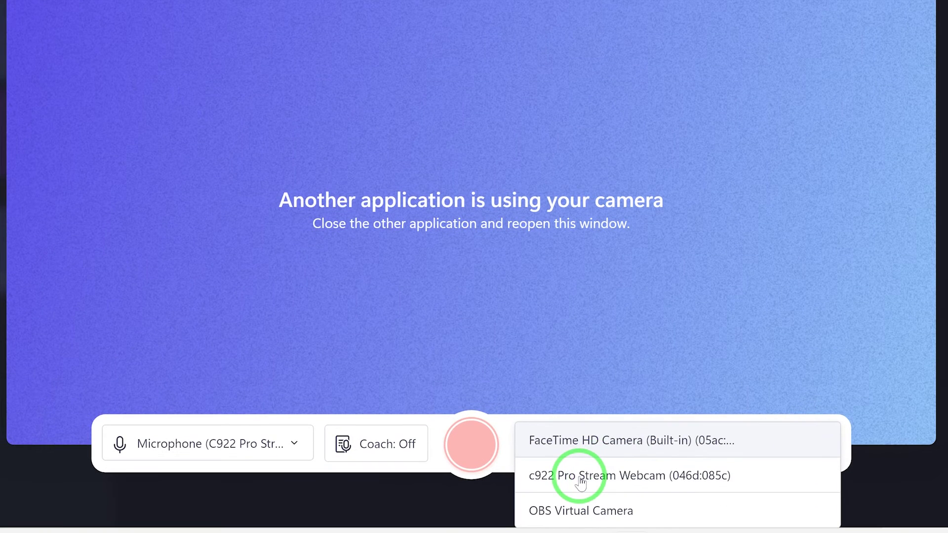
left_click(581, 483)
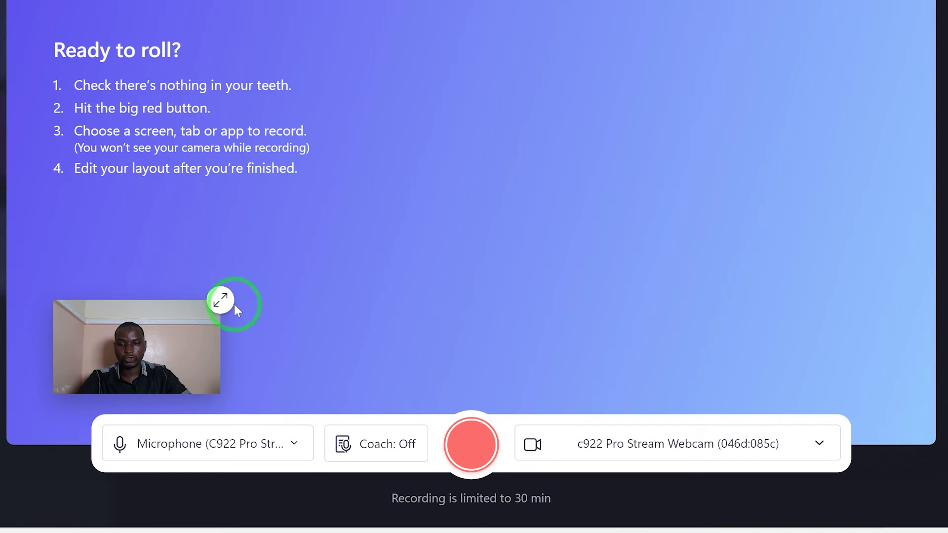
left_click(483, 445)
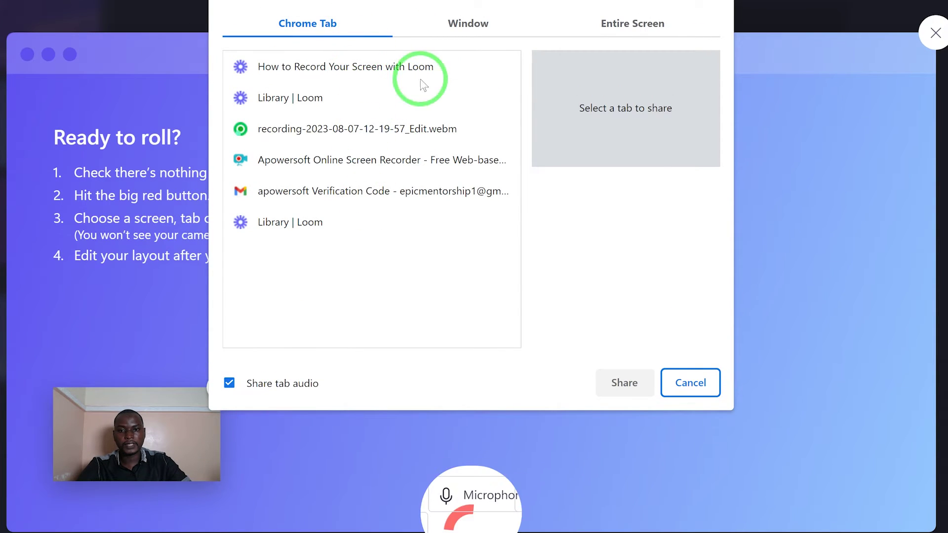
Share the entire screen with system audio so it records alongside the webcam
left_click(446, 30)
left_click(645, 24)
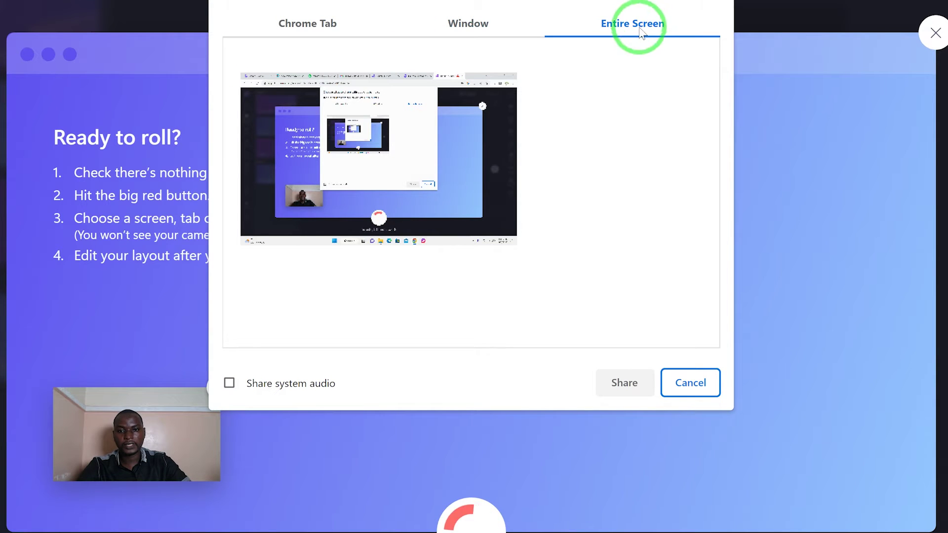
left_click(466, 153)
left_click(229, 384)
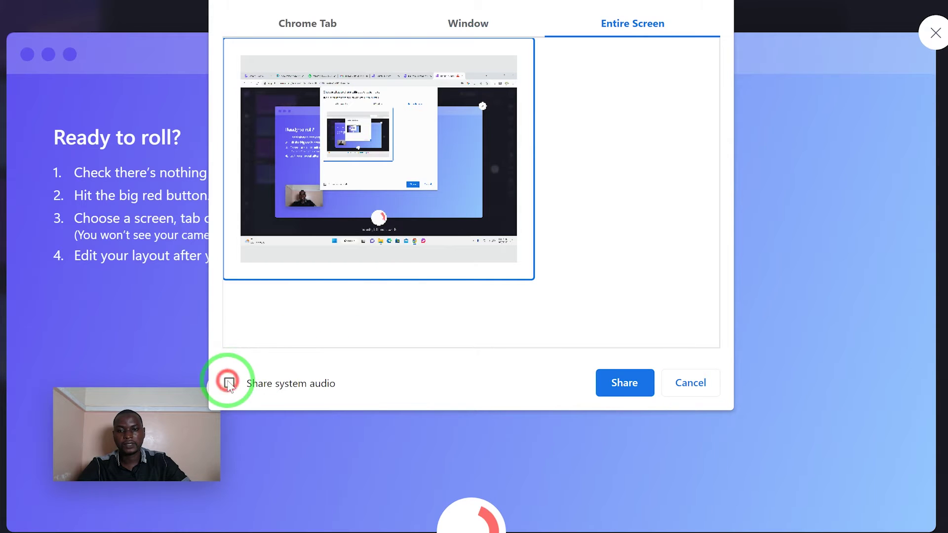
left_click(623, 384)
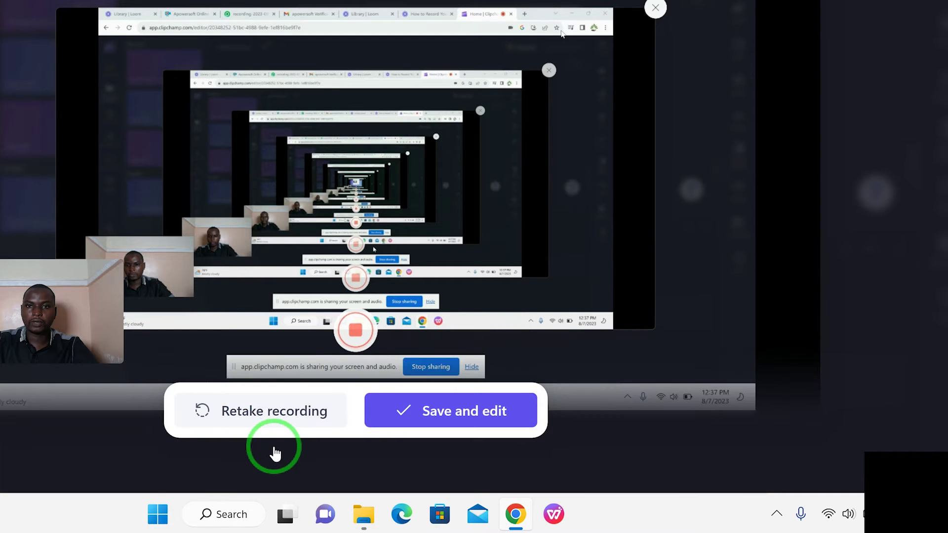
Save the 0:21 recording into the editor and select its clip on the timeline
left_click(444, 414)
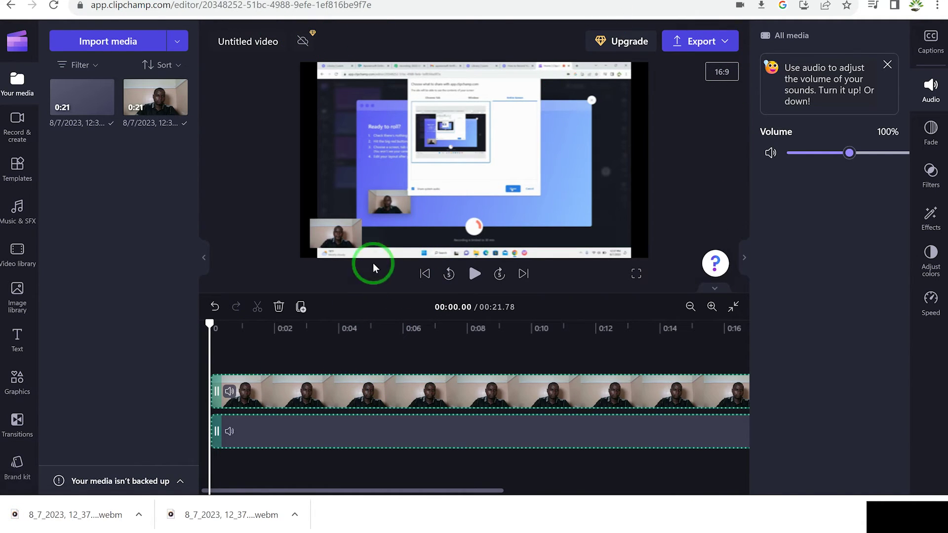
left_click(296, 398)
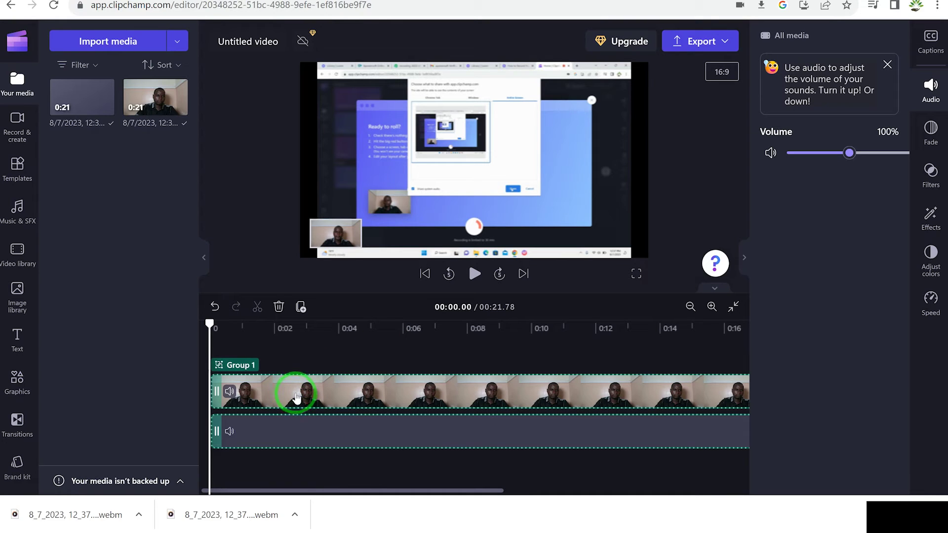